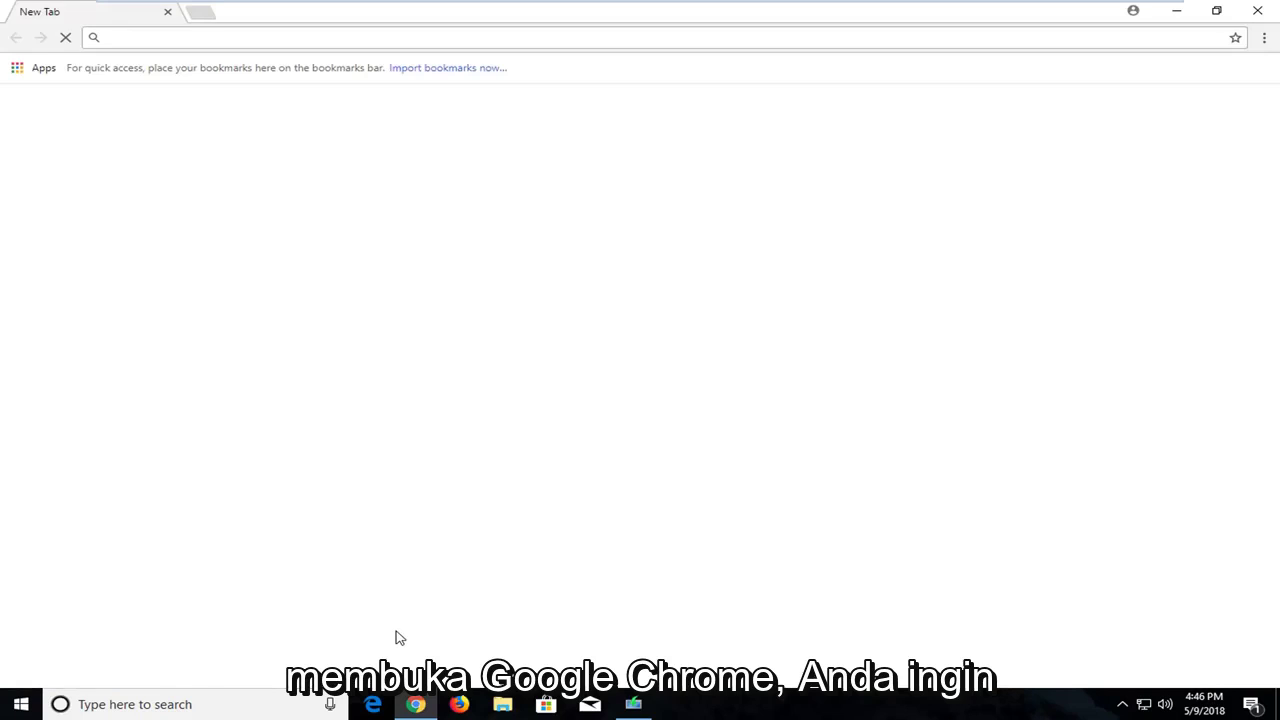
Step: Go to google.com and search for 'realtek high definition audio codecs'
text(google.com)
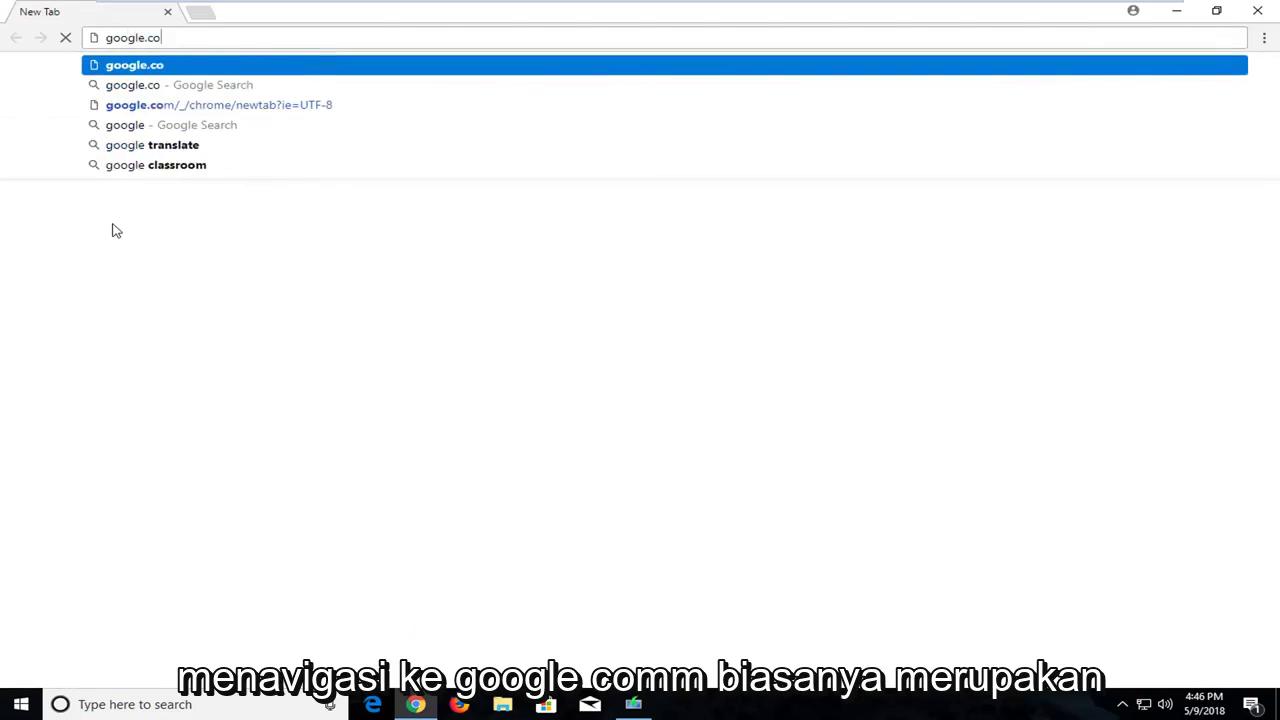
key(Return)
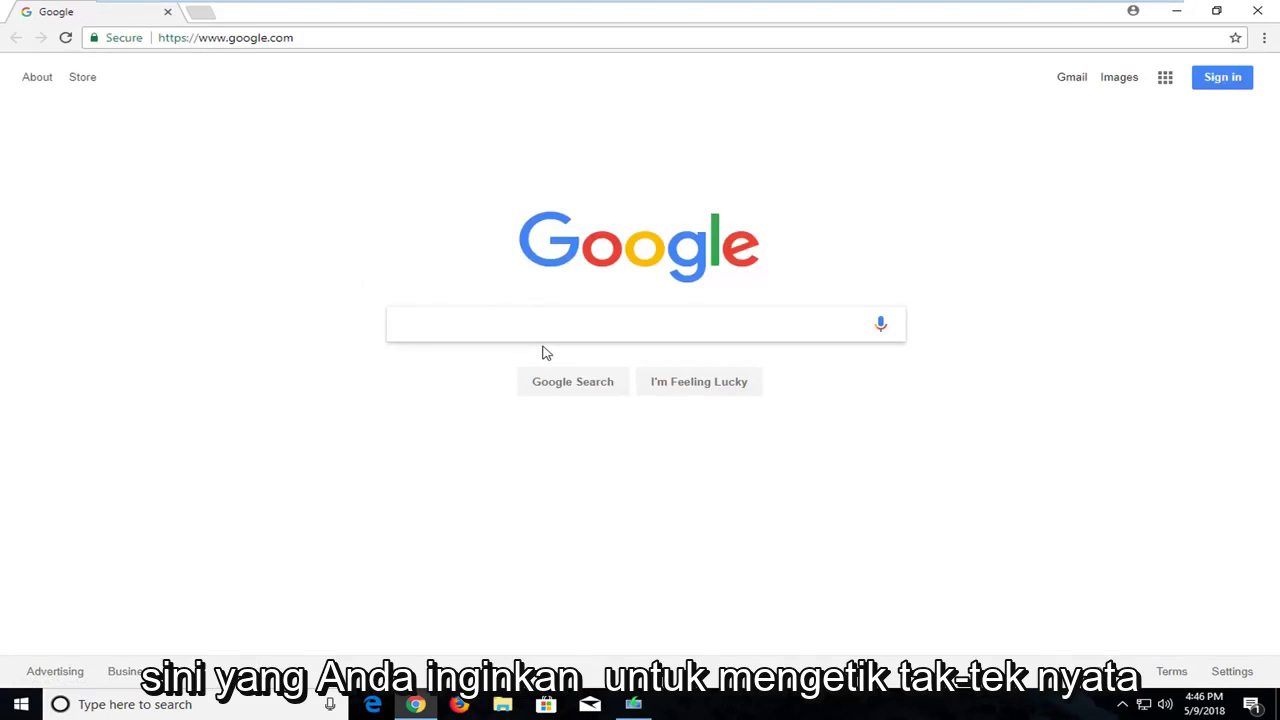
text(real)
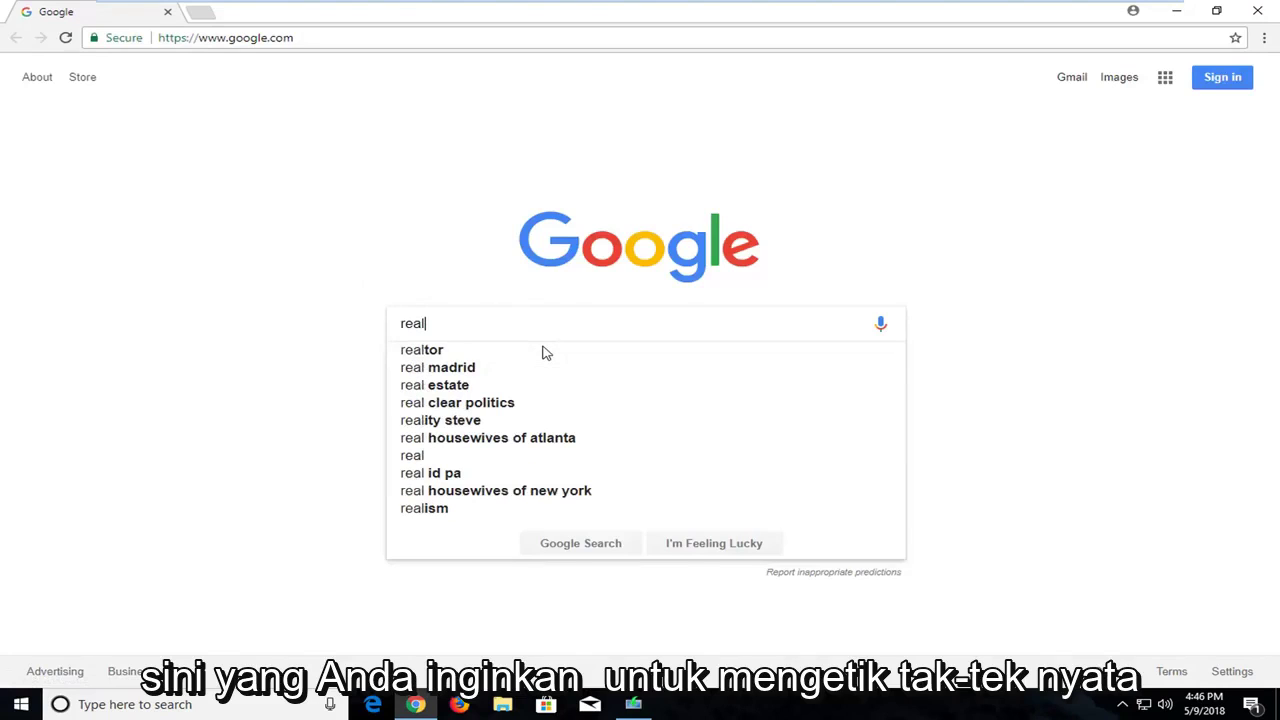
text(tek)
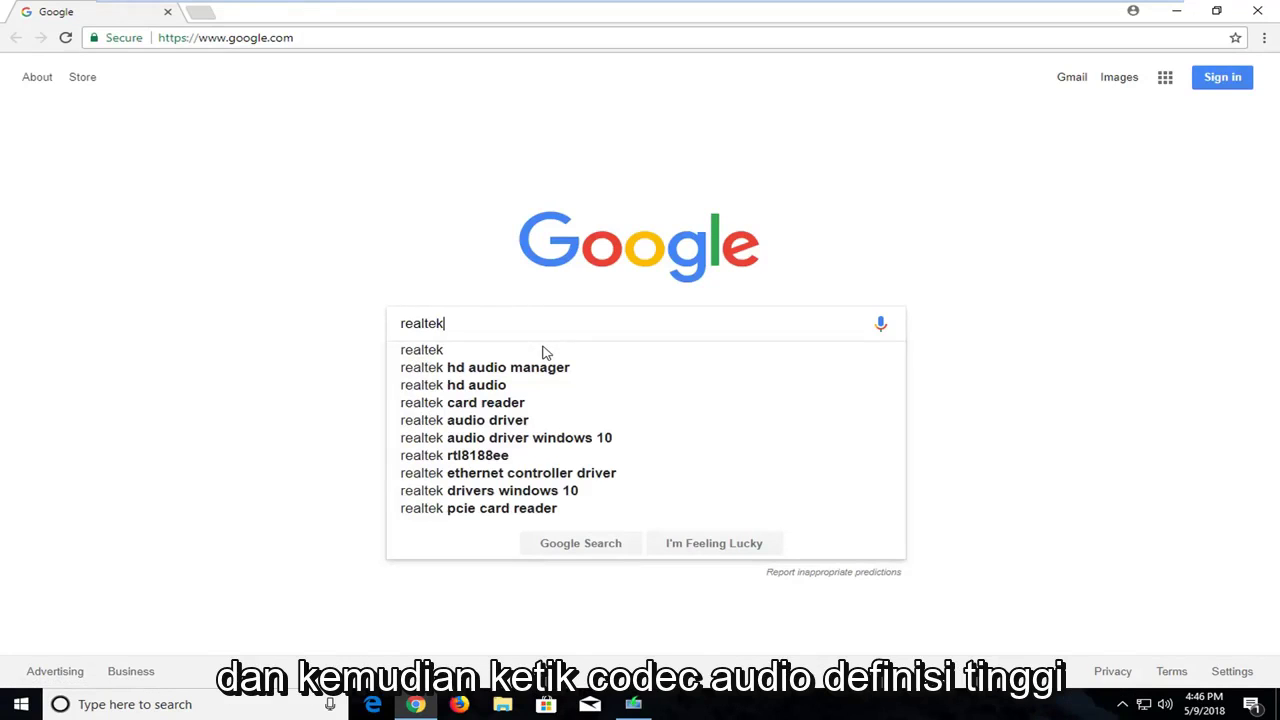
text( hig)
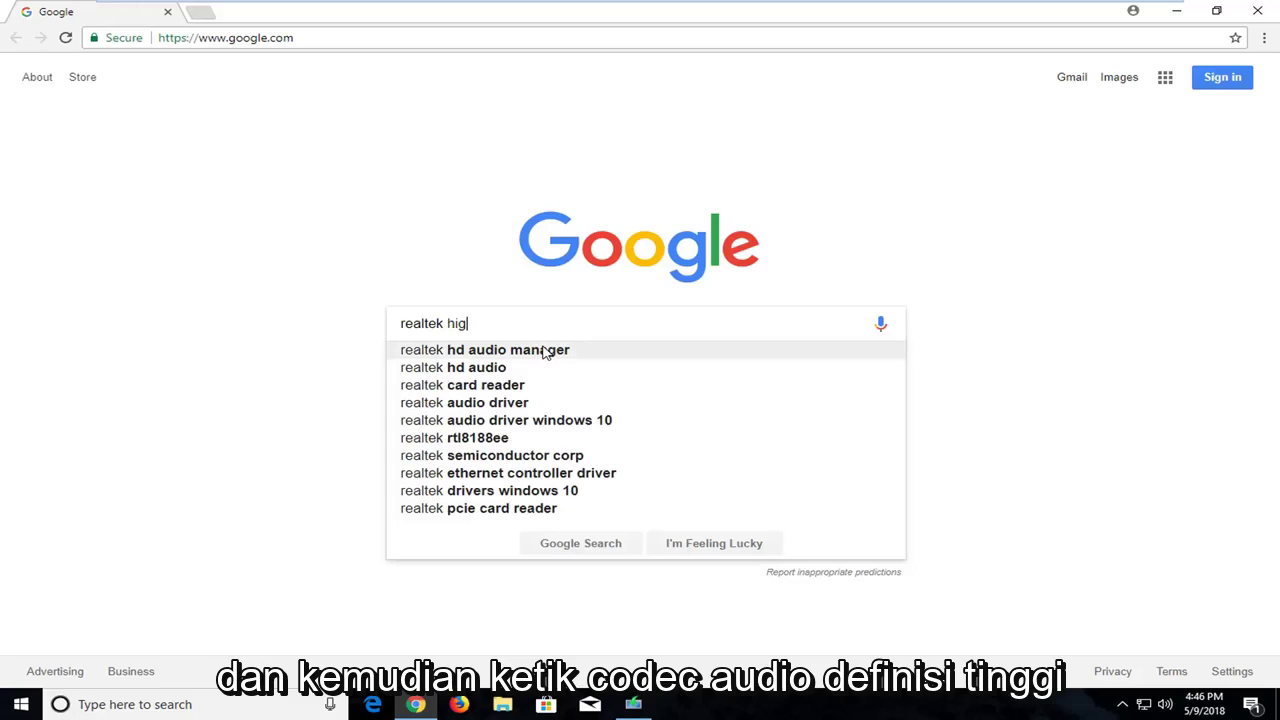
text(h definition audio coe)
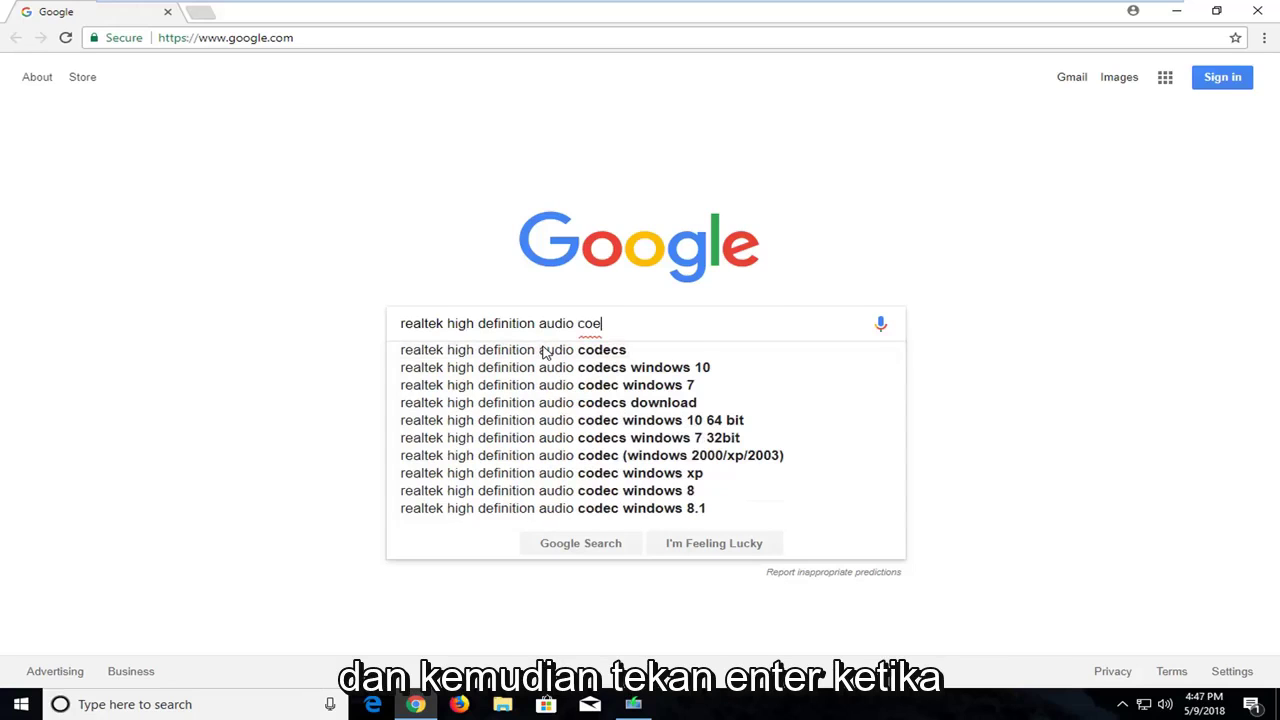
key(BackSpace)
text(dec)
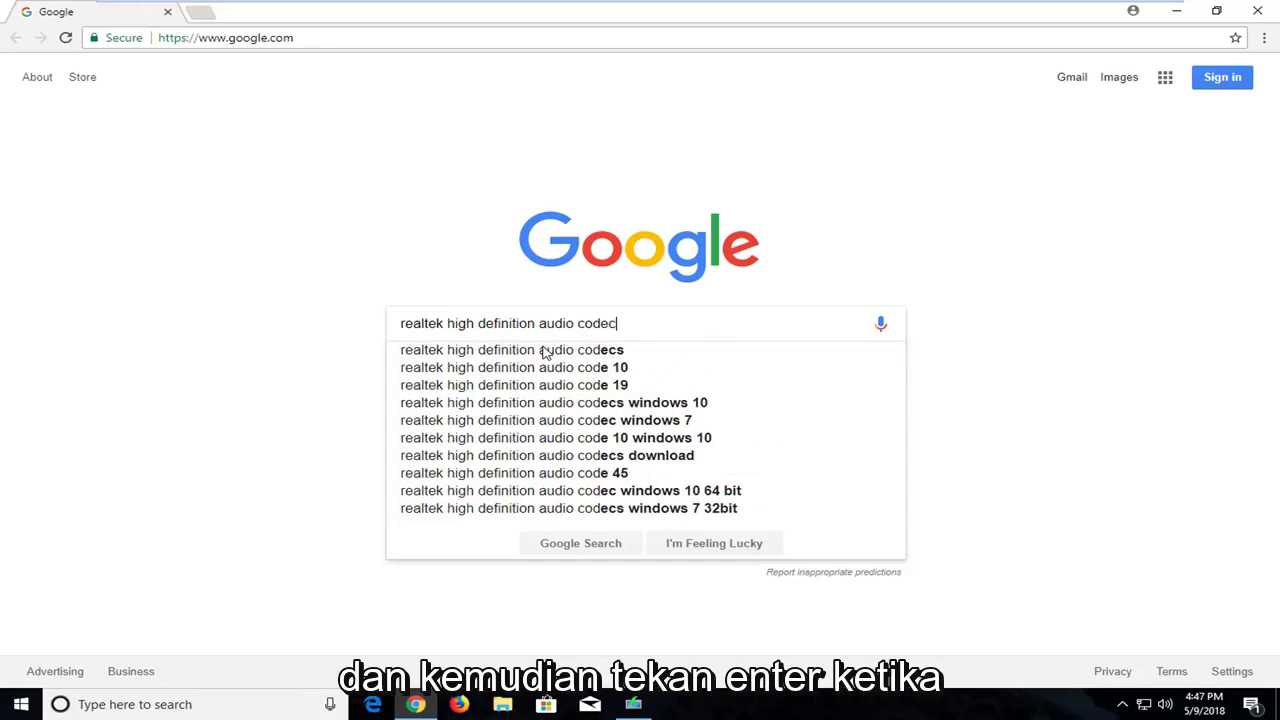
text(s)
key(Return)
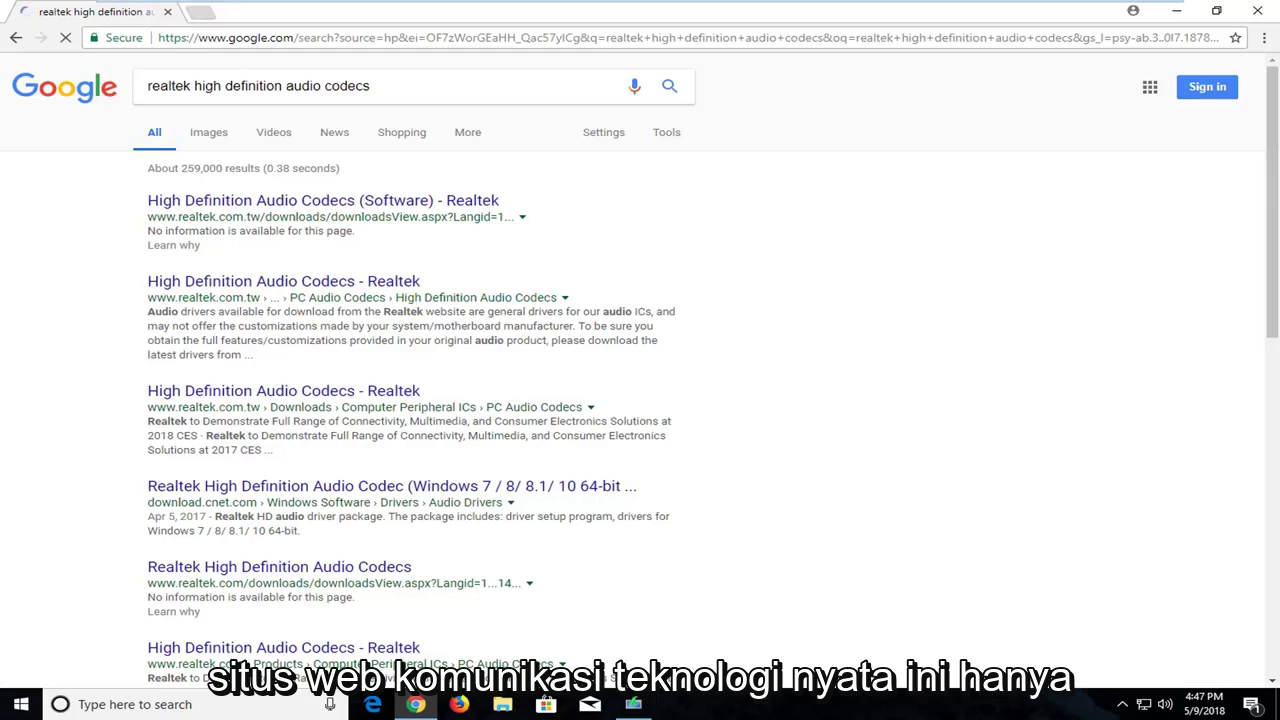
Step: Open Realtek's High Definition Audio Codecs page, accept the download notice, and continue
click(312, 205)
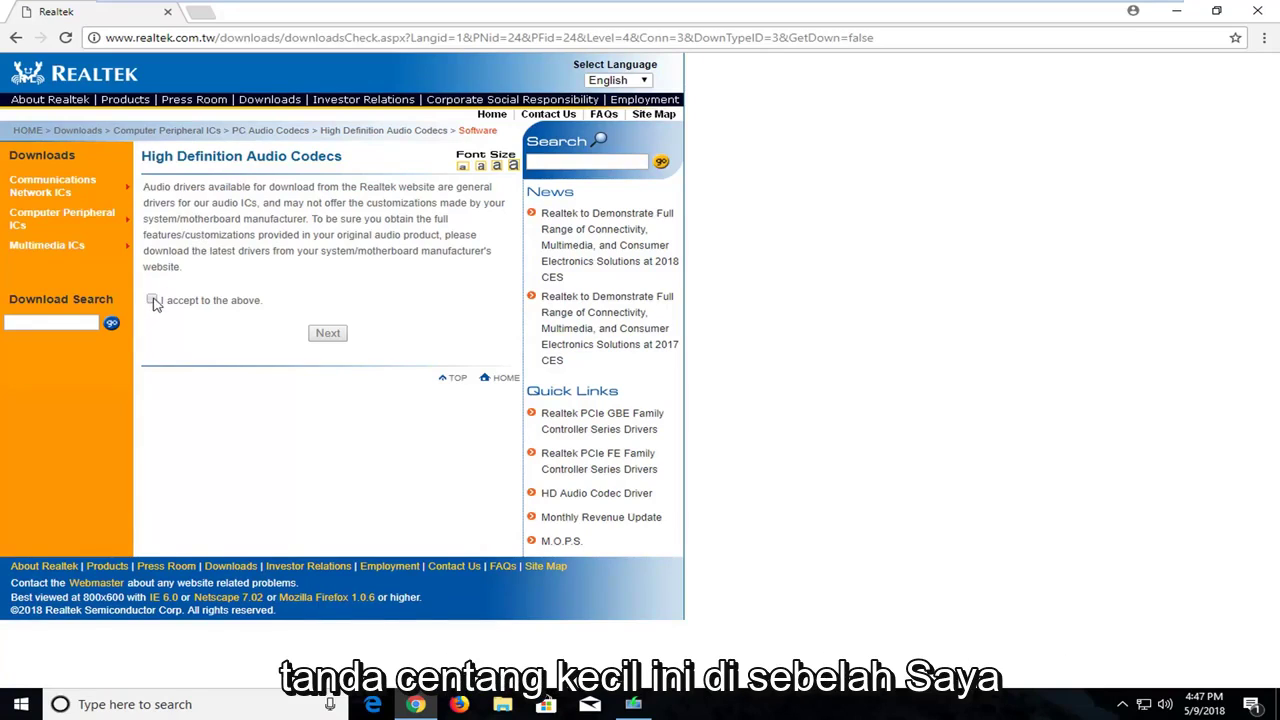
click(153, 302)
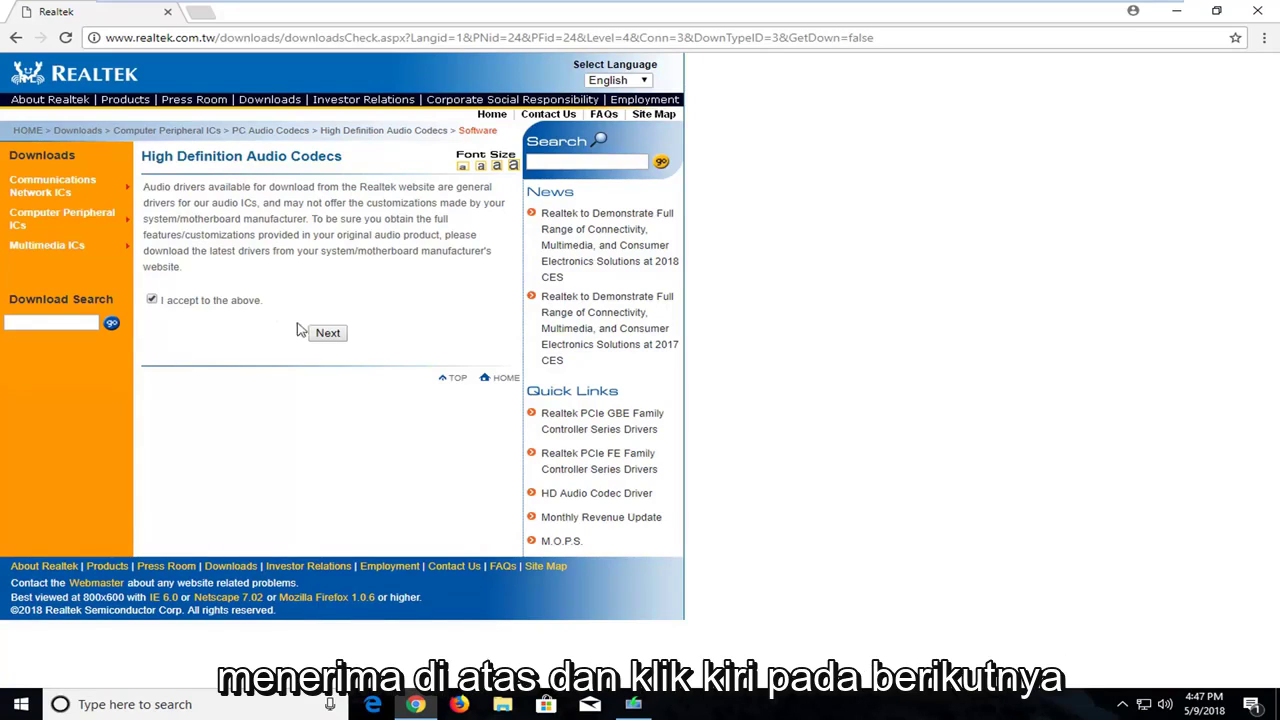
click(324, 335)
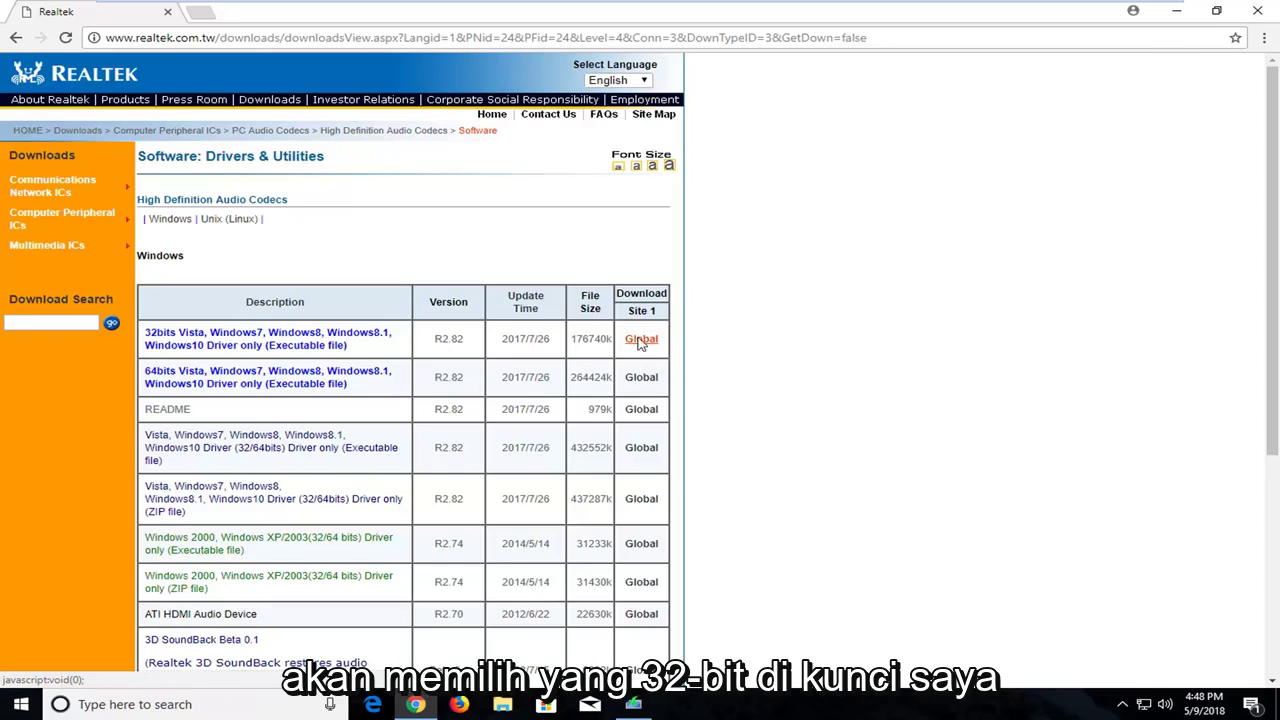
Step: Download the Global 32-bit Vista/Windows7/8/8.1/10 R2.82 driver executable
click(641, 340)
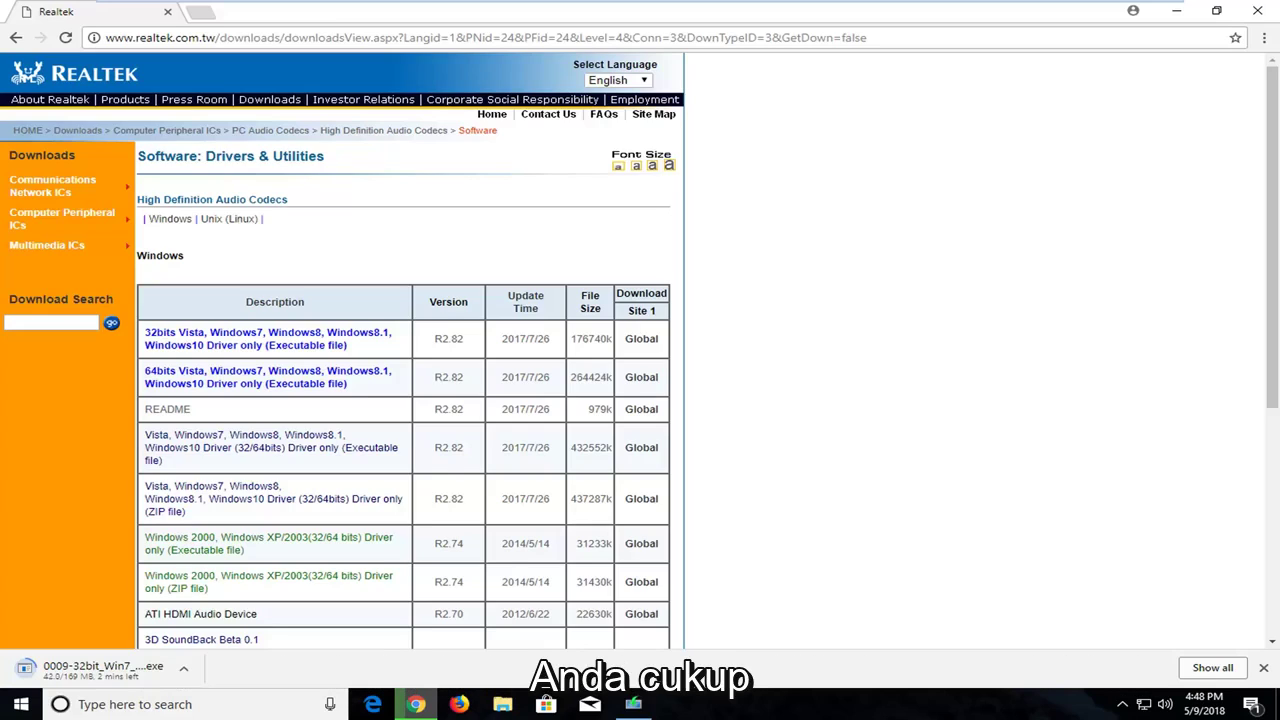
Step: Open the System About page from the Start menu and scroll to System type
right_click(18, 706)
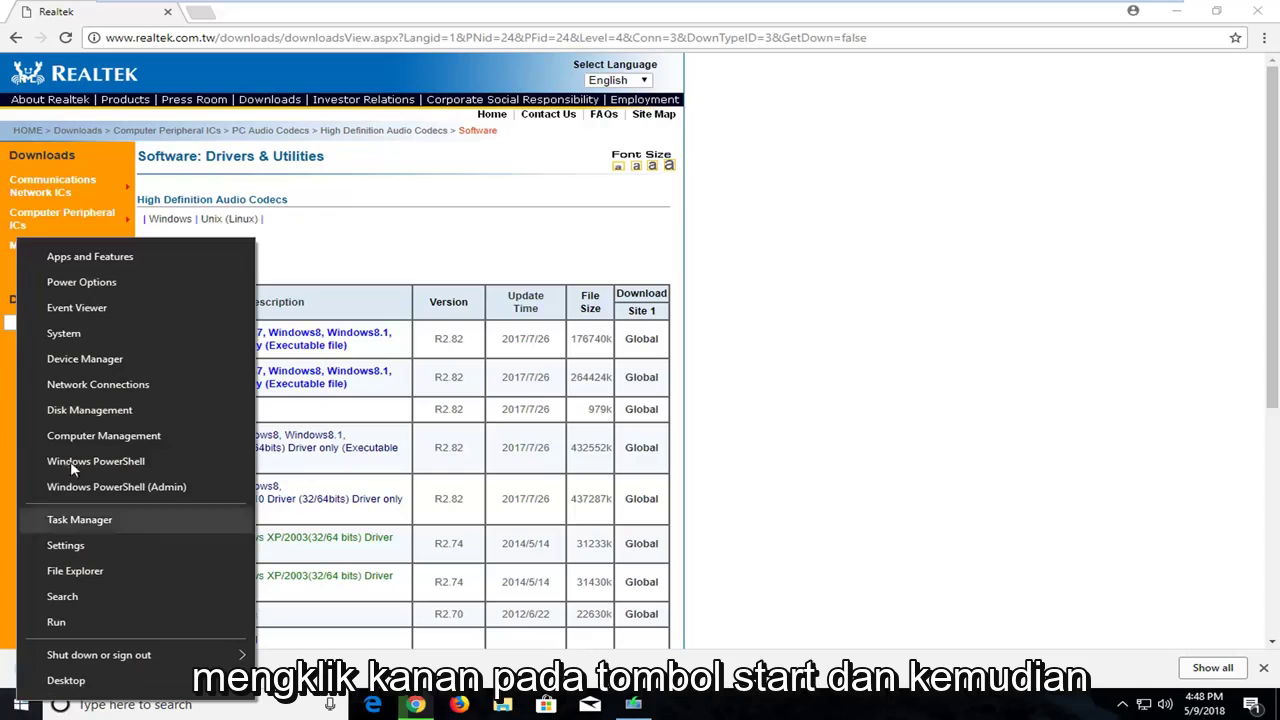
click(86, 338)
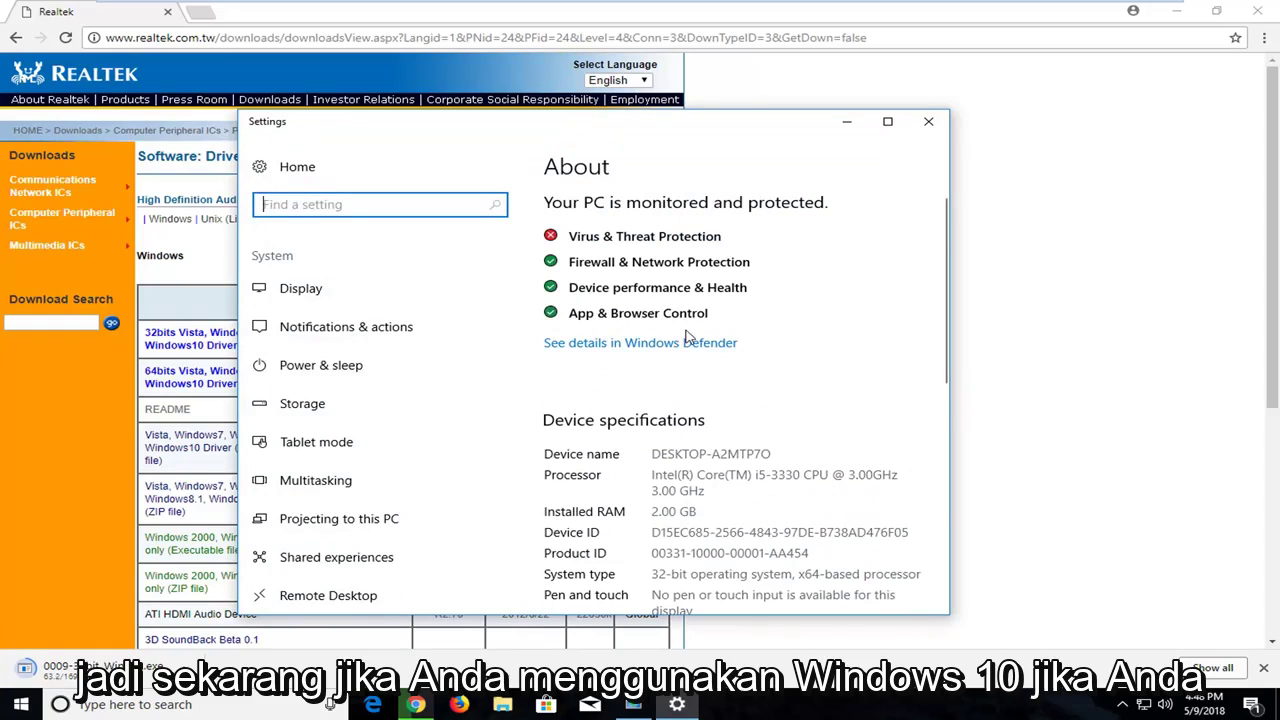
scroll(686, 340, down, 1)
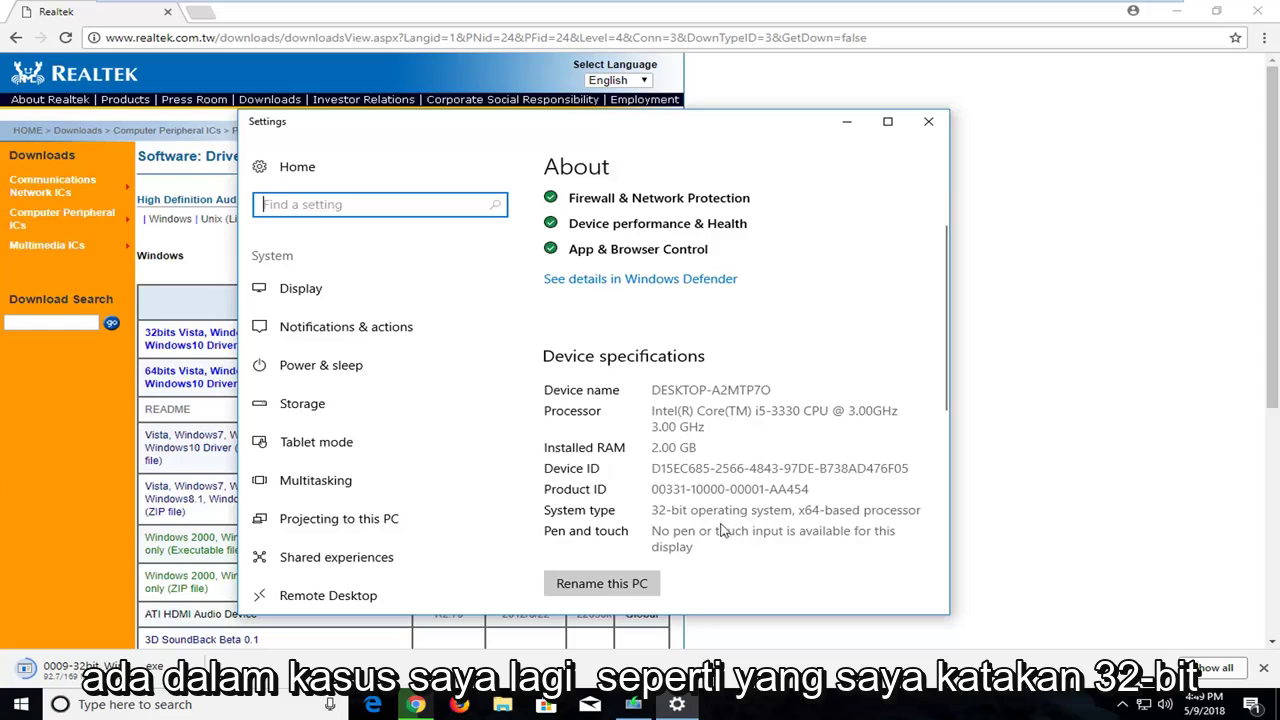
Step: Close Settings and open the finished 169 MB driver installer from the download bar
click(929, 123)
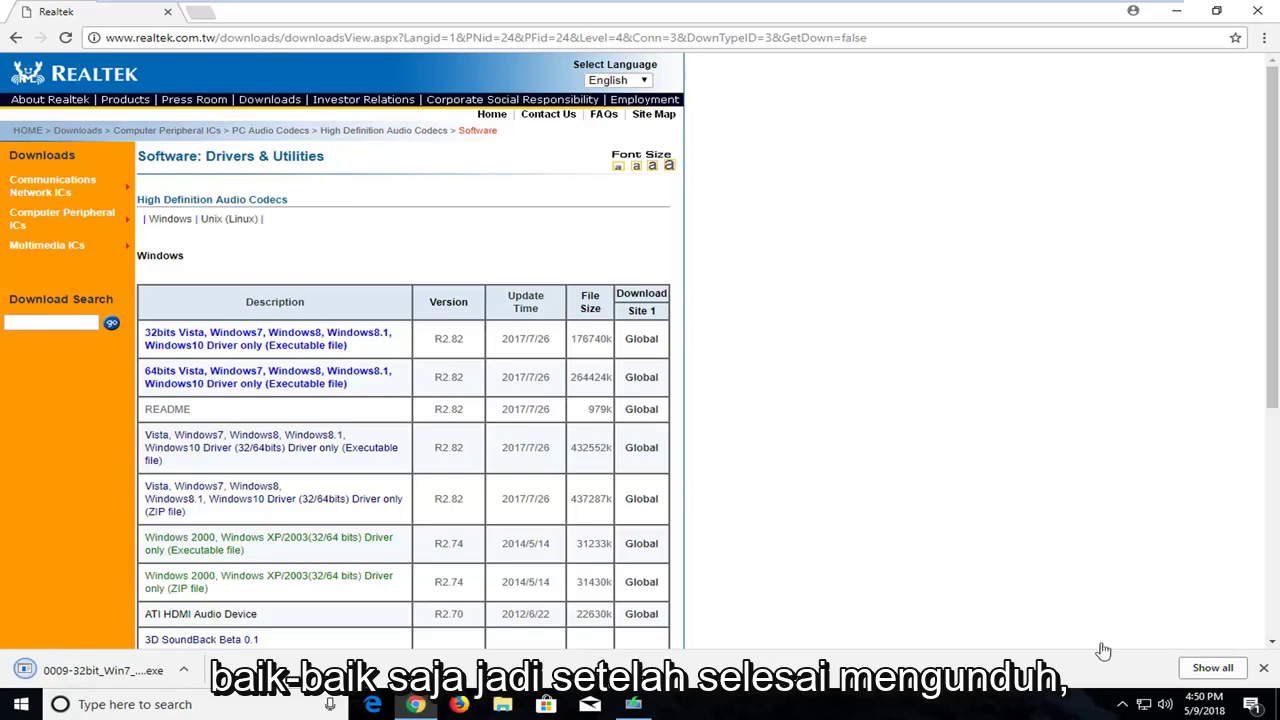
click(105, 674)
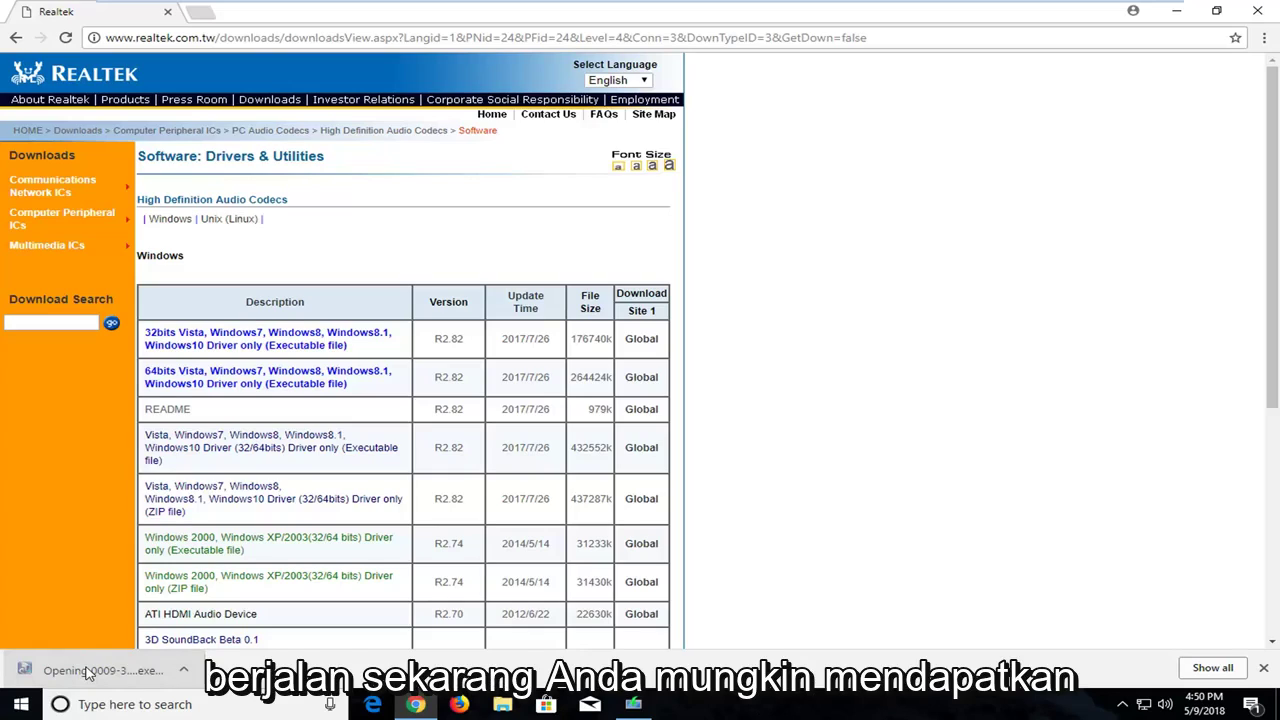
Step: Restore Chrome to a smaller window and move it toward the upper left
double_click(1038, 28)
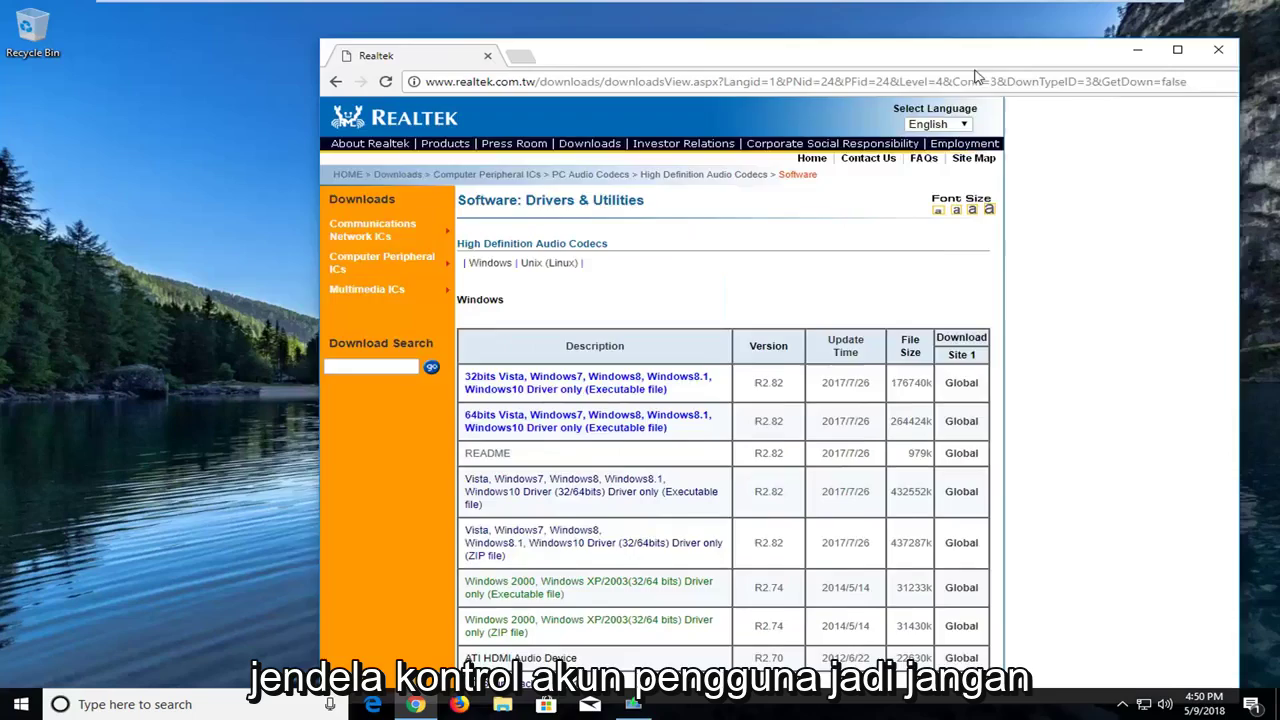
drag(975, 55, 831, 41)
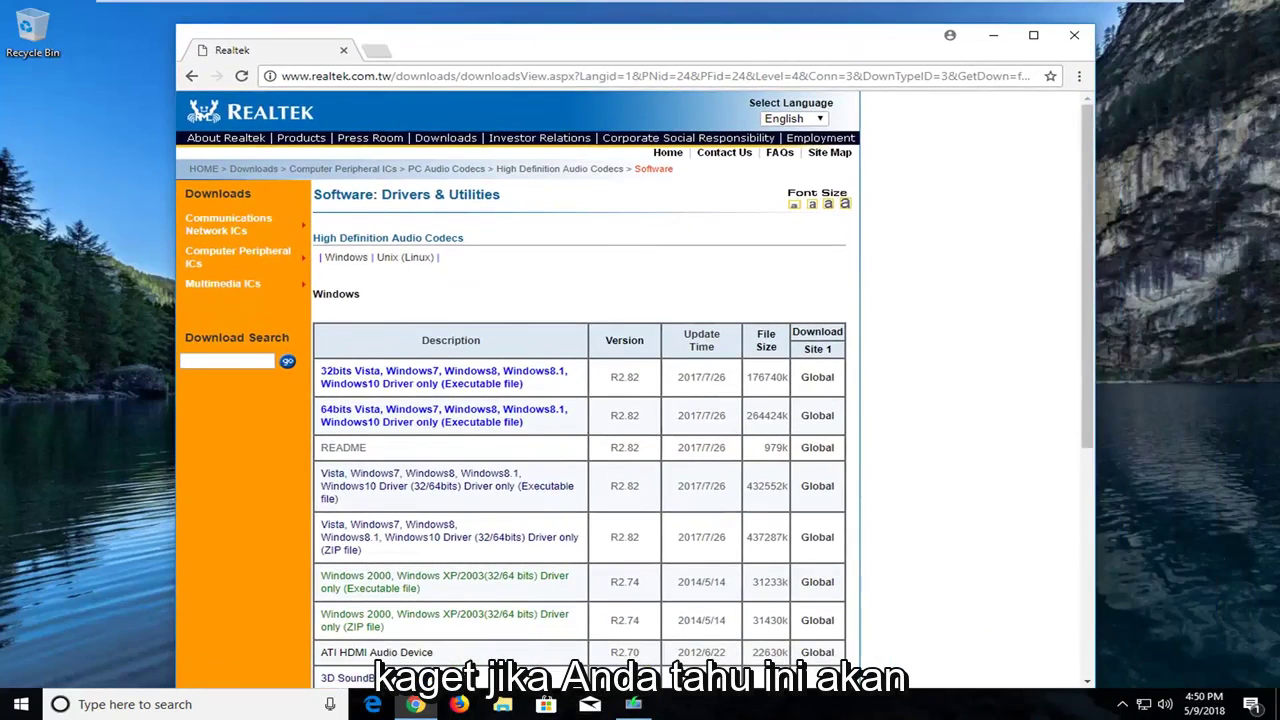
click(1033, 35)
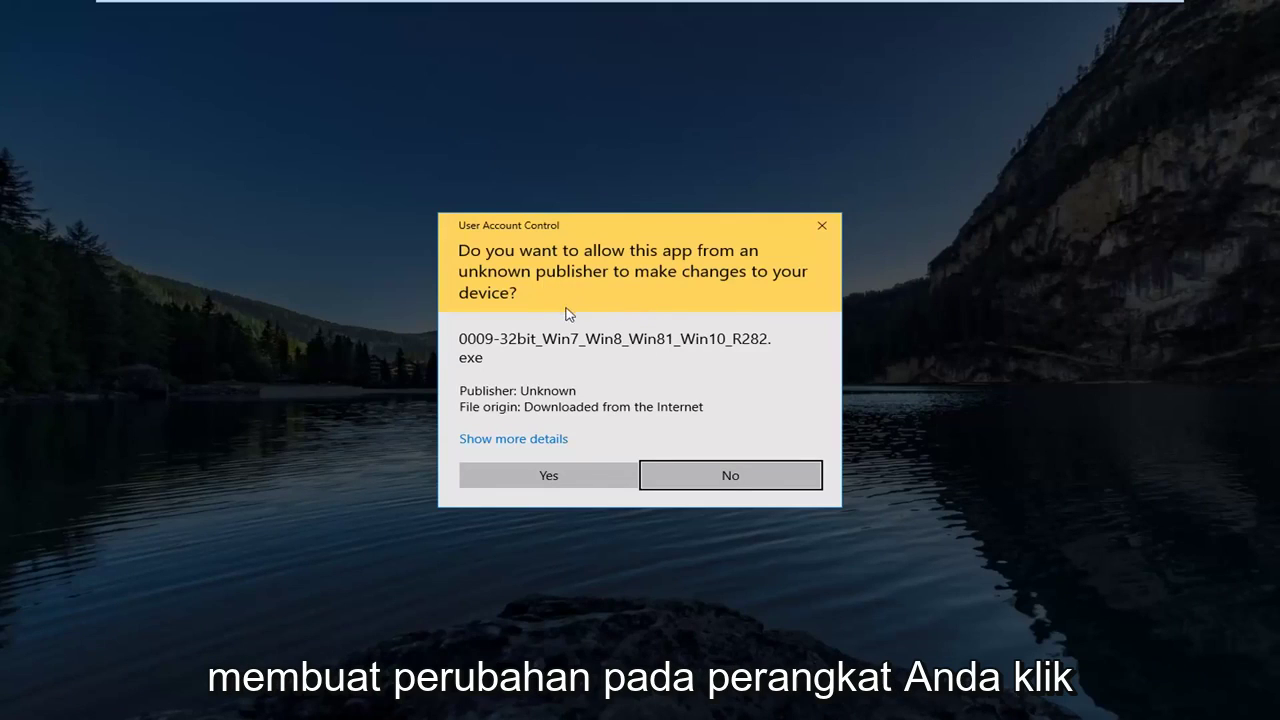
Step: Allow the installer at the UAC prompt and minimise Chrome to reveal the R2.82 setup
click(503, 475)
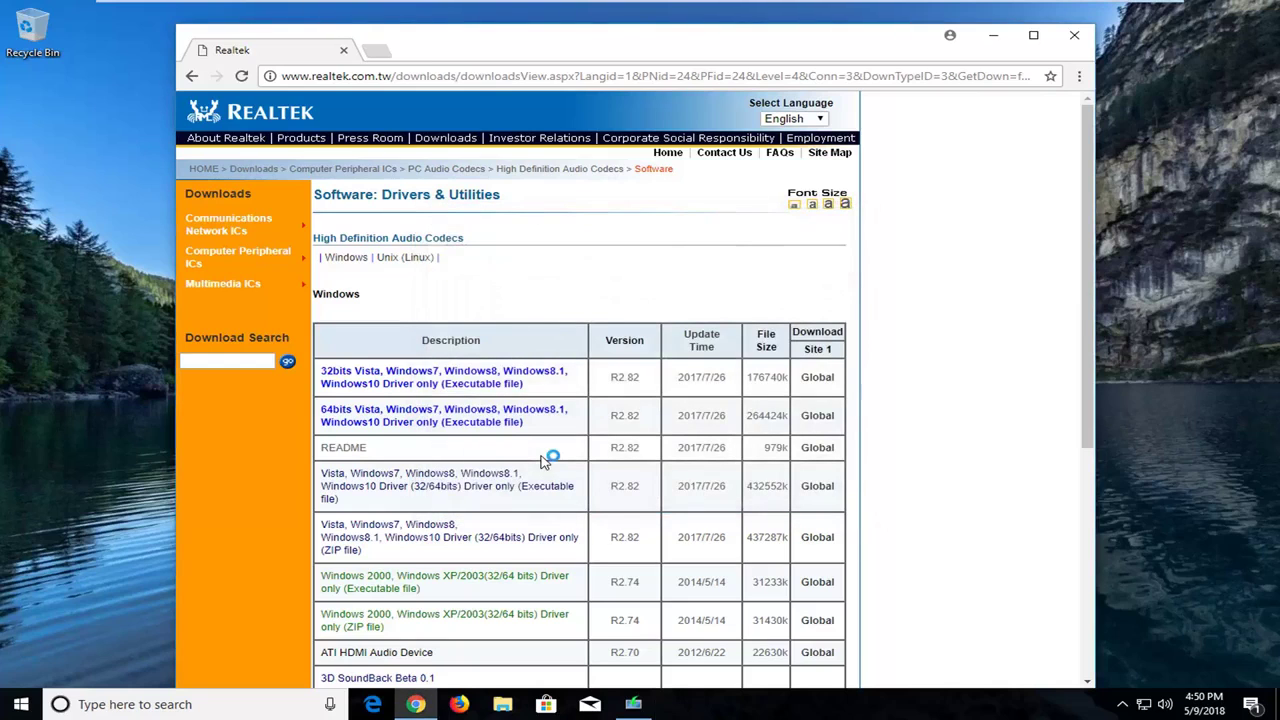
click(997, 40)
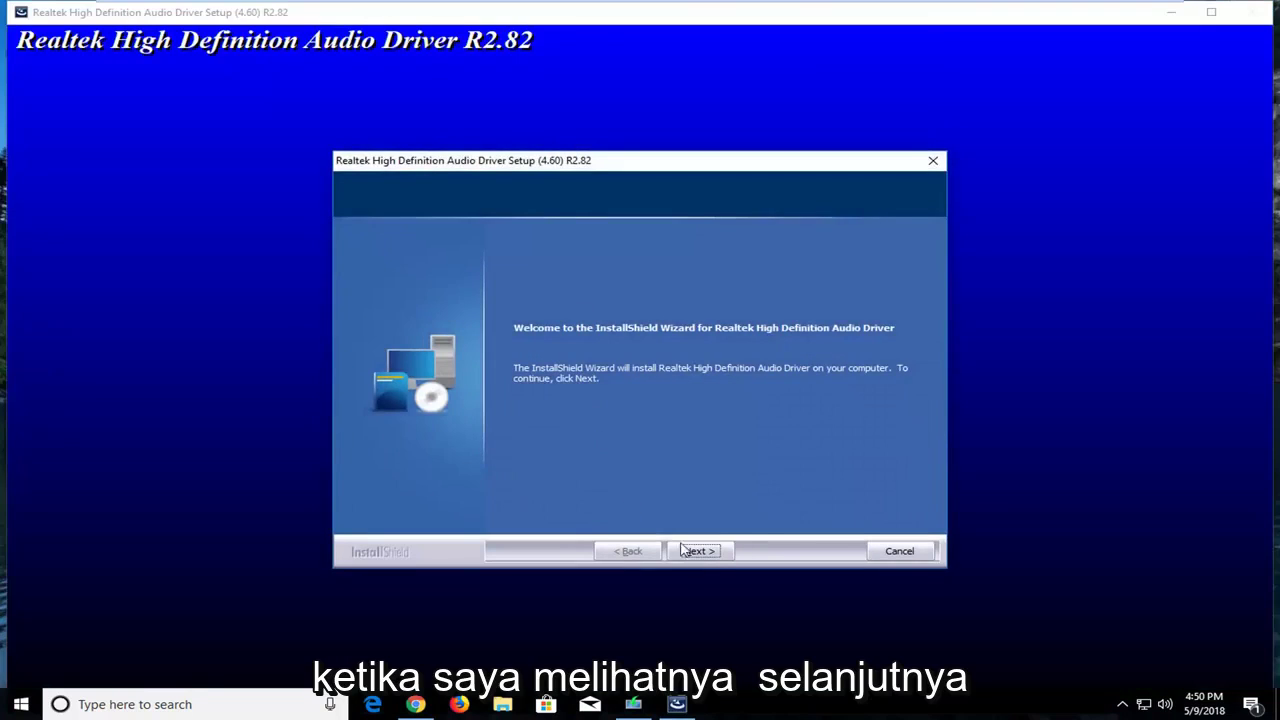
Step: Start the Realtek HD Audio driver installation and let it run to completion
click(700, 552)
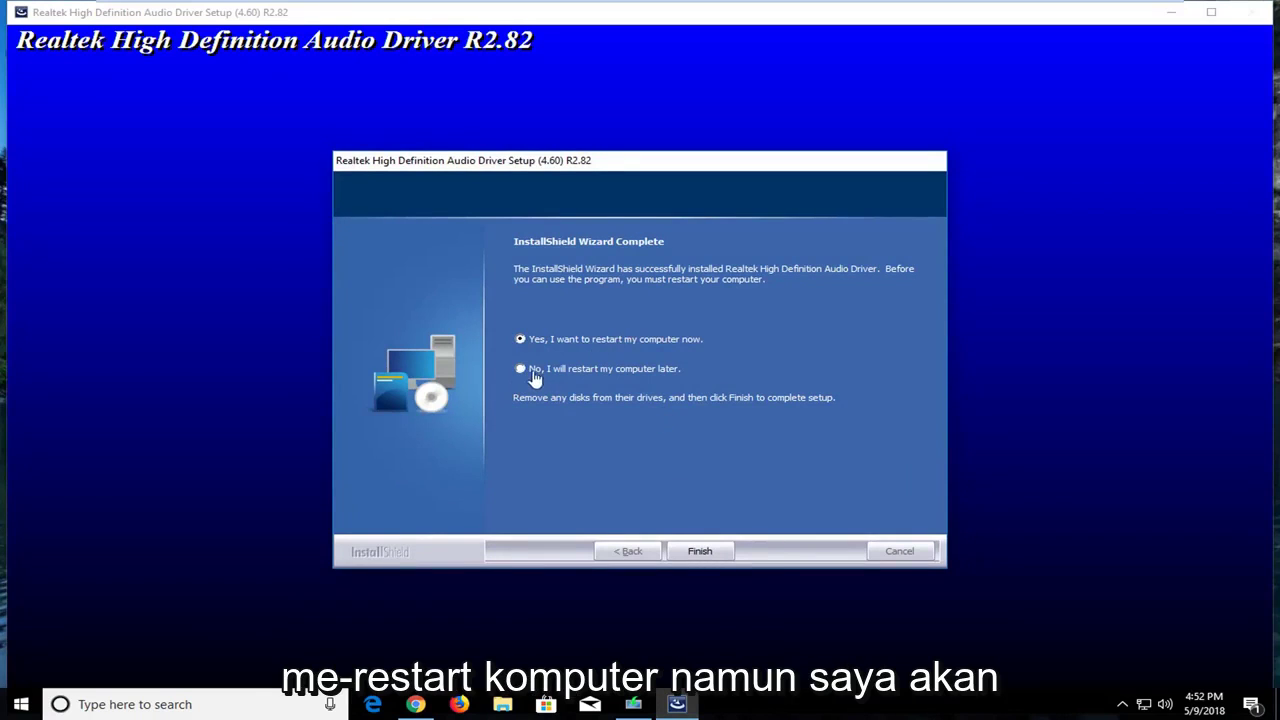
Step: Finish the Realtek setup wizard with the restart postponed
click(690, 551)
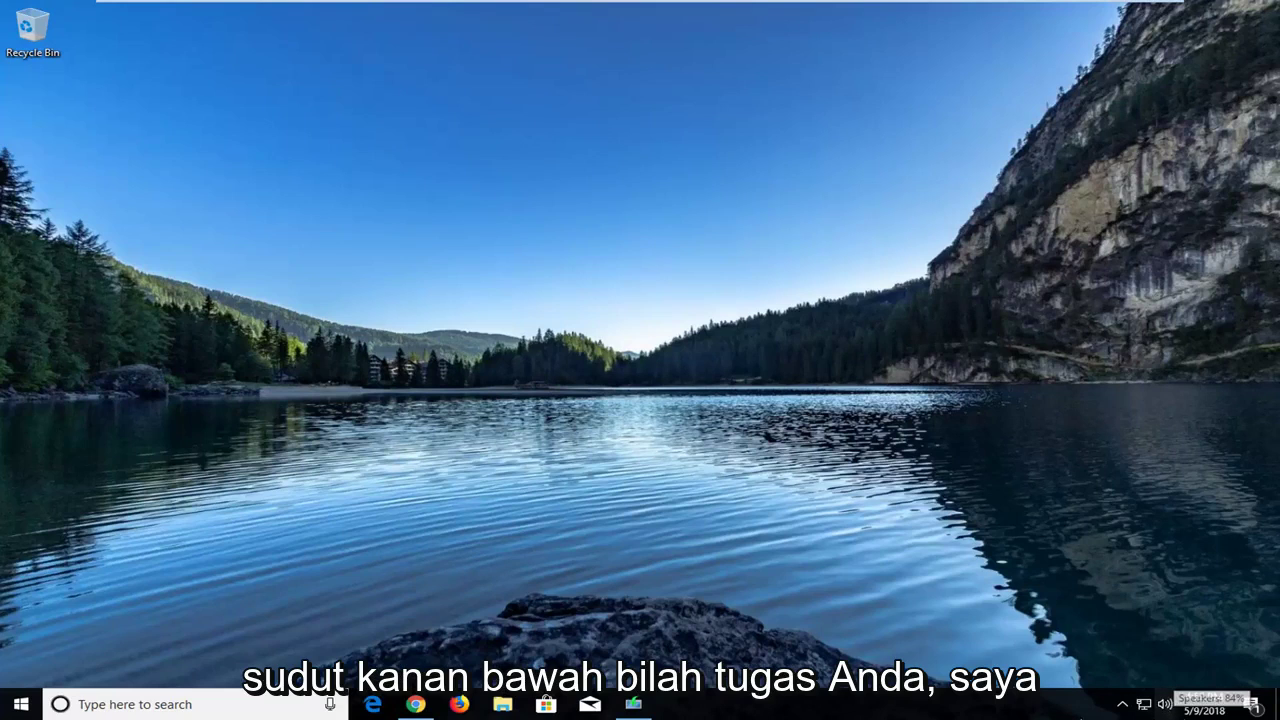
Step: Open Recording devices from the tray speaker, reposition the Sound window, and check its list display options
right_click(1166, 707)
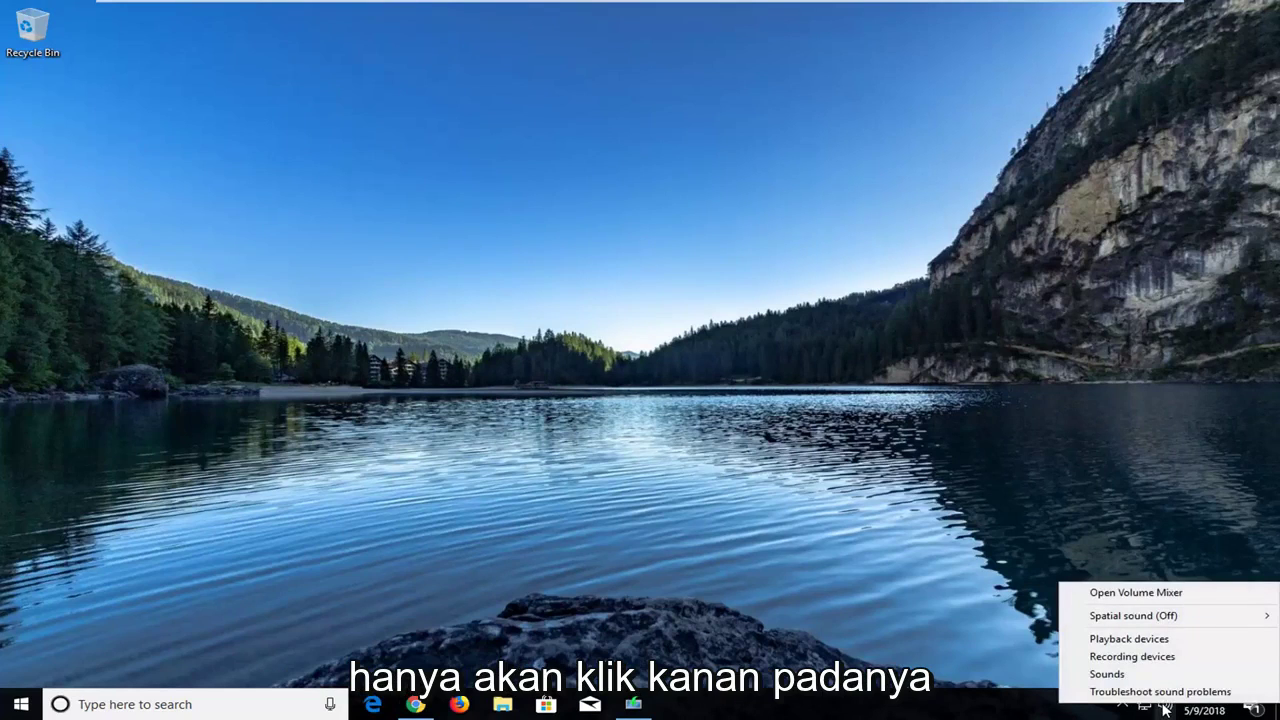
click(1113, 658)
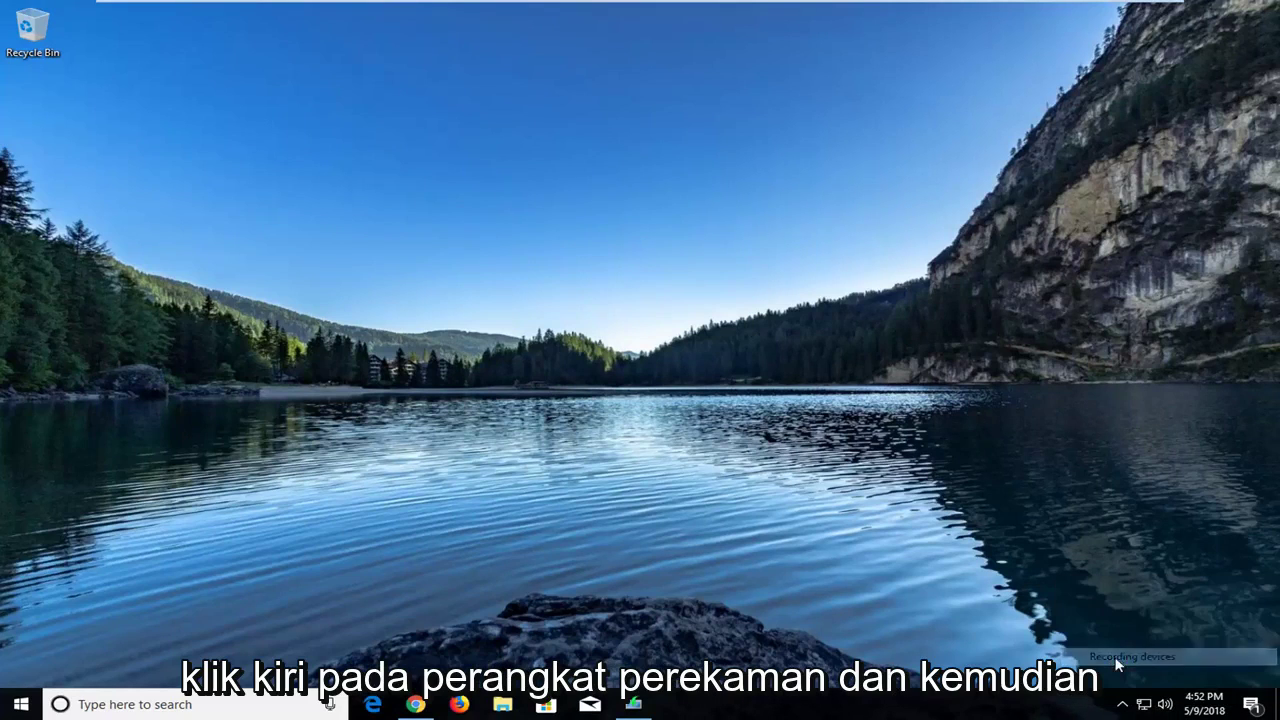
drag(285, 88, 498, 97)
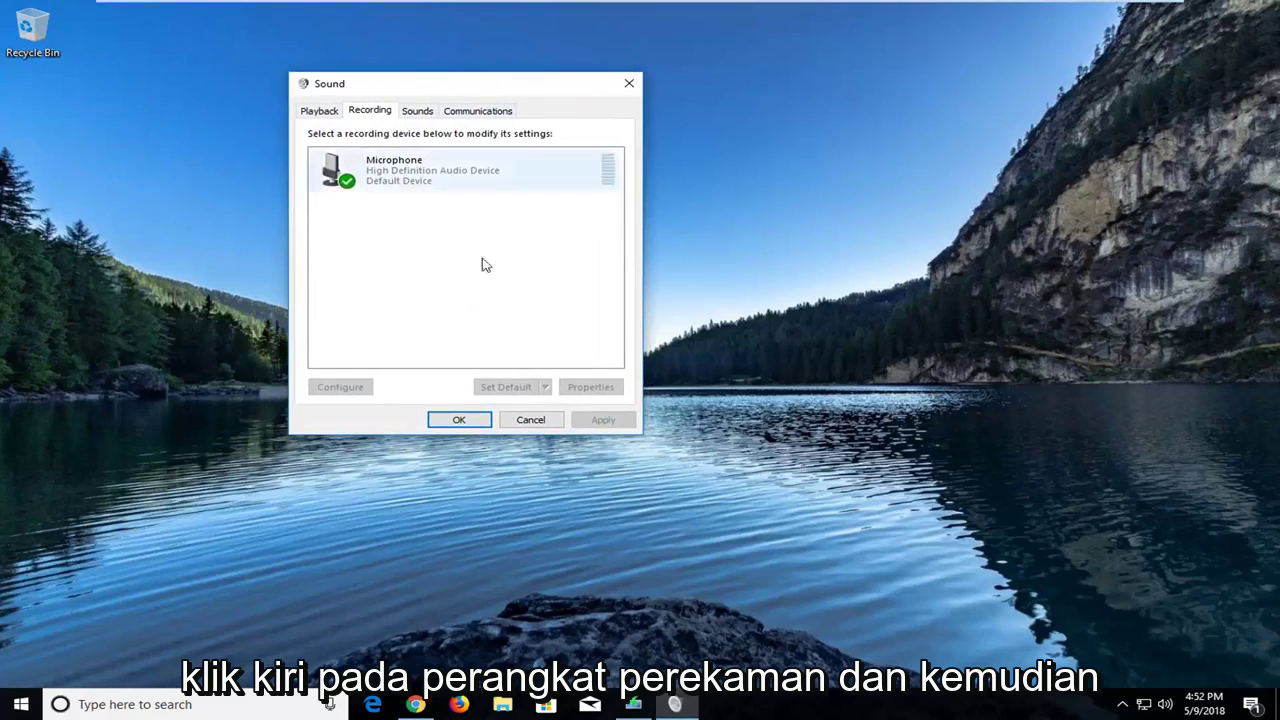
right_click(489, 224)
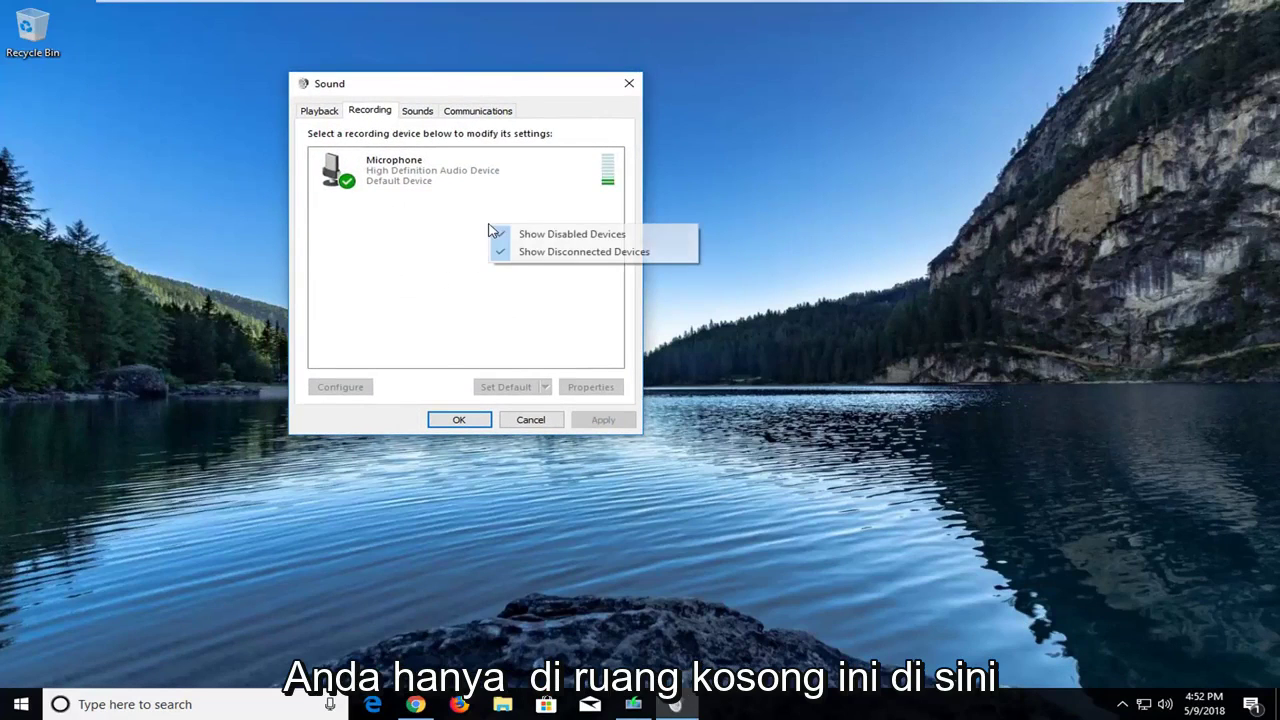
click(363, 251)
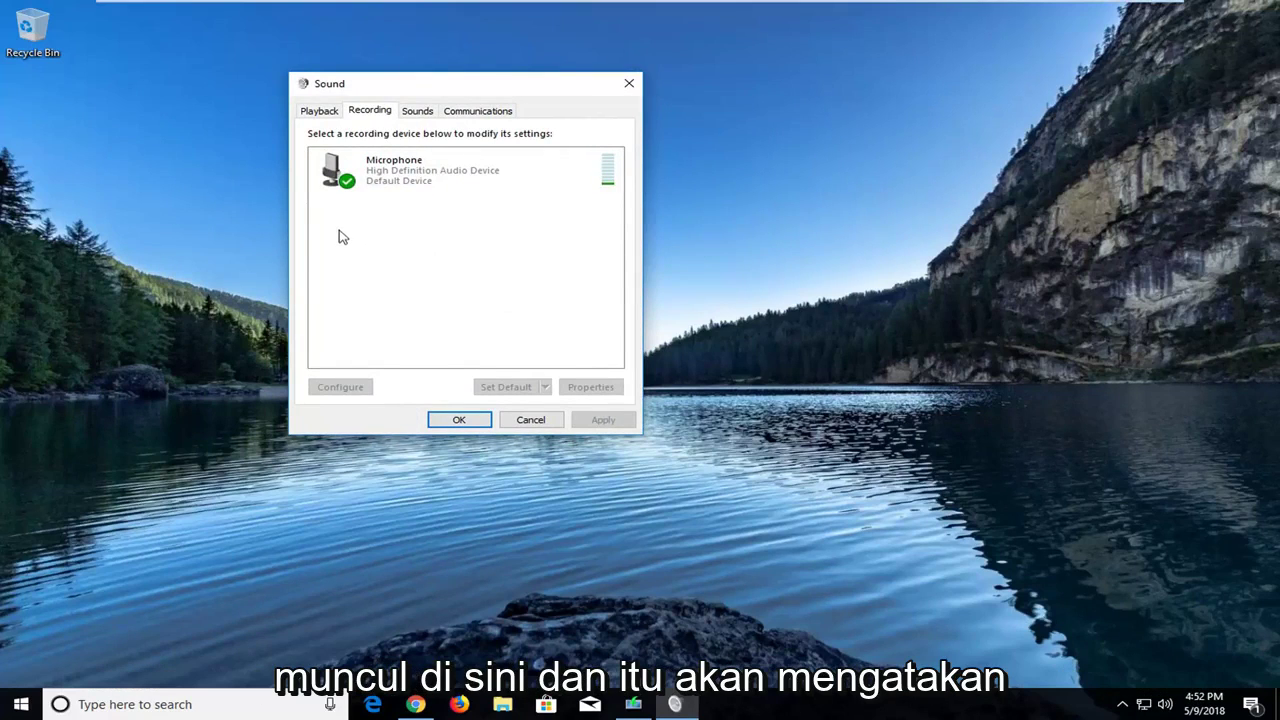
Step: Select the Microphone on High Definition Audio Device and review its right-click options without changing anything
key(Down)
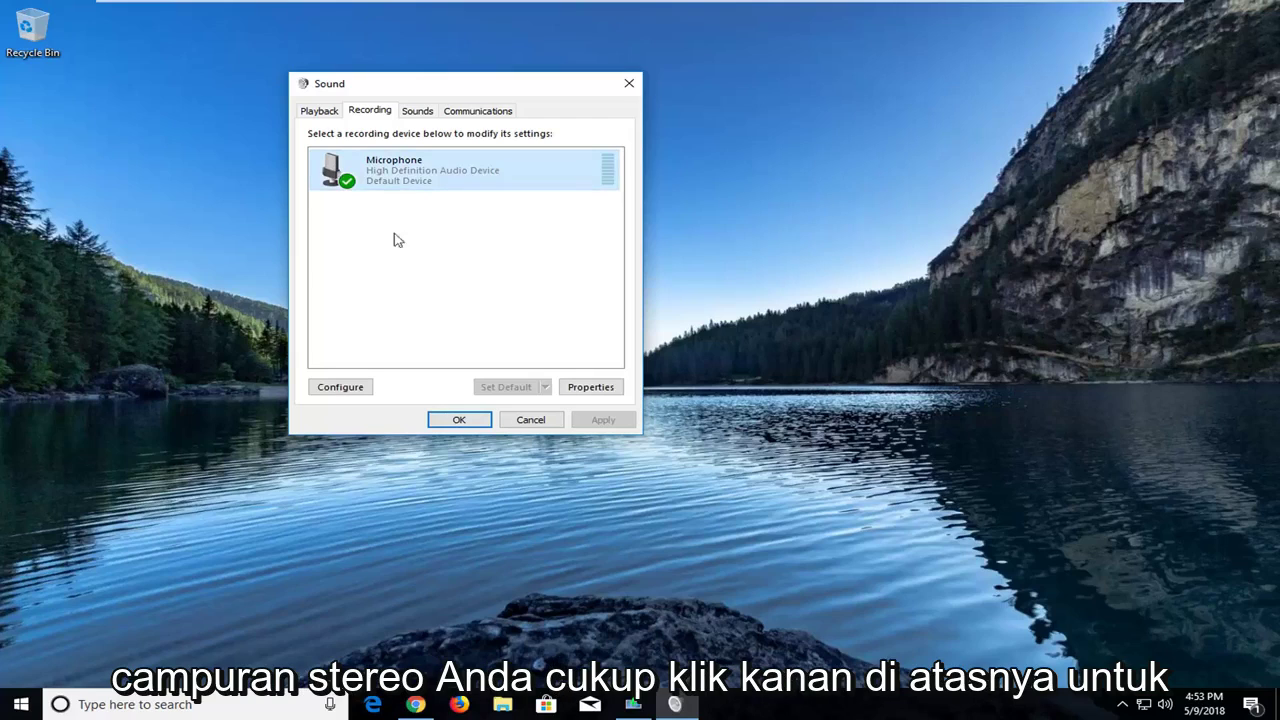
right_click(388, 166)
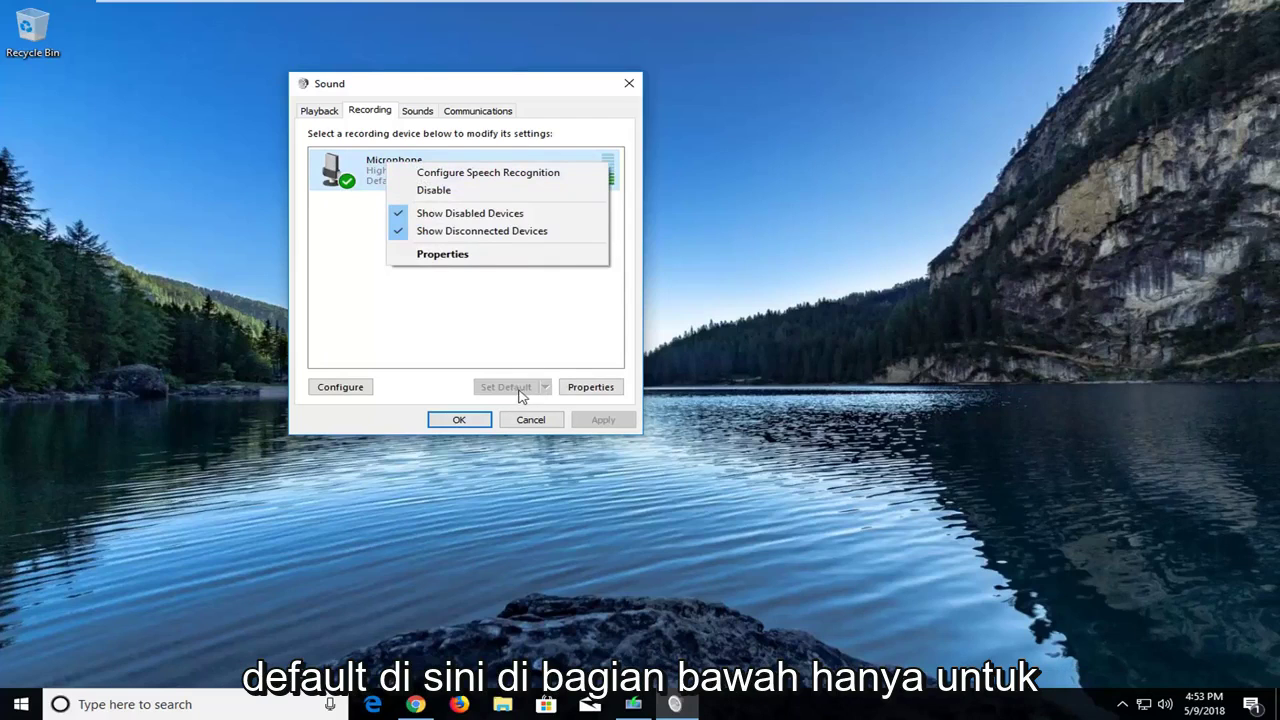
click(481, 338)
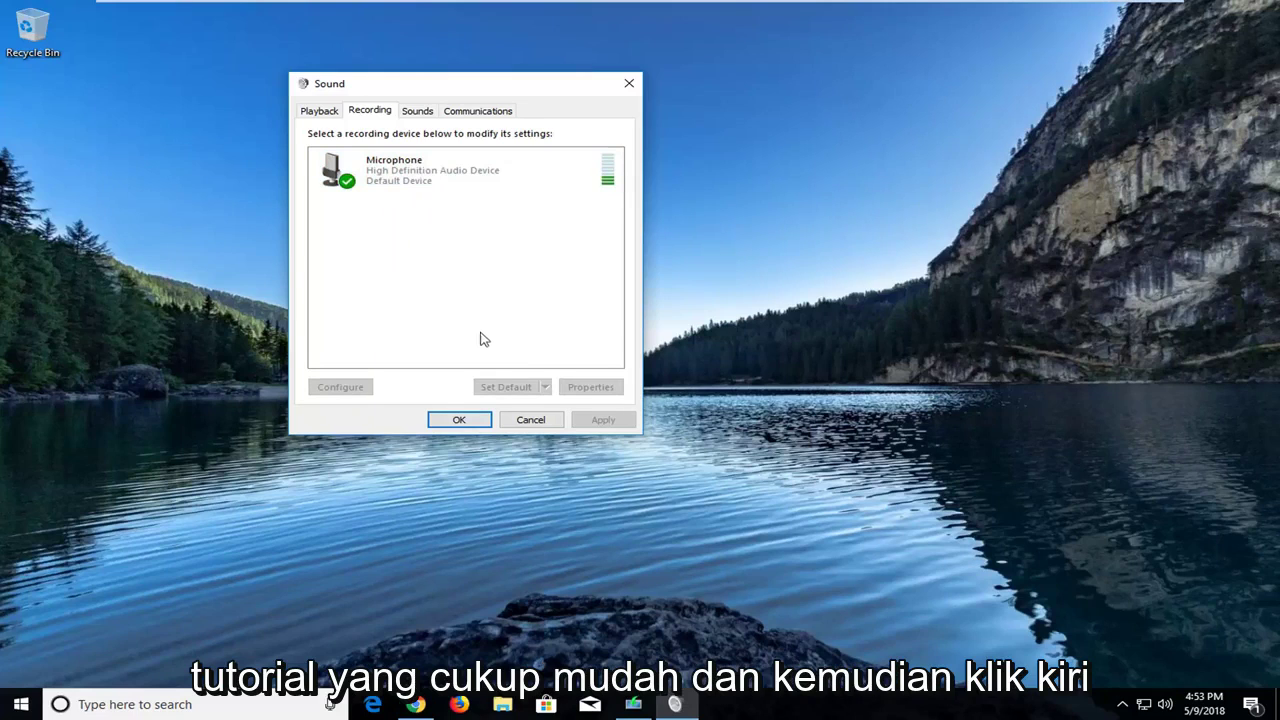
click(625, 89)
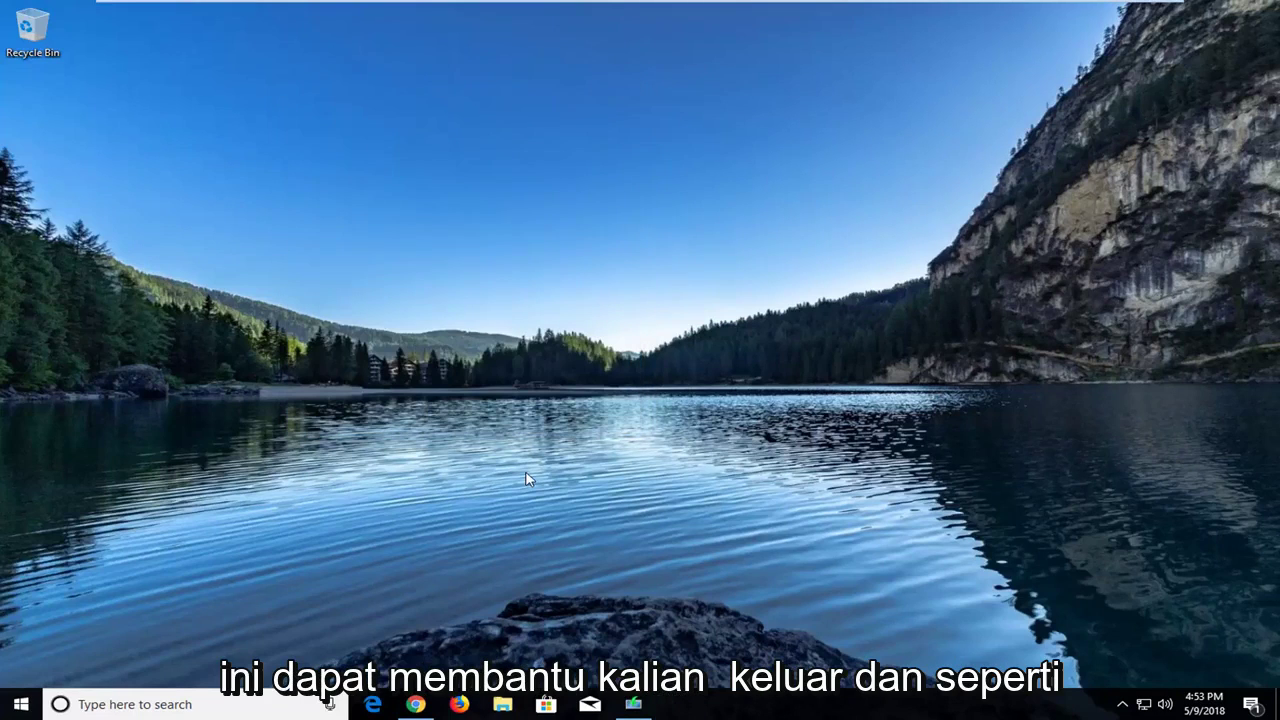